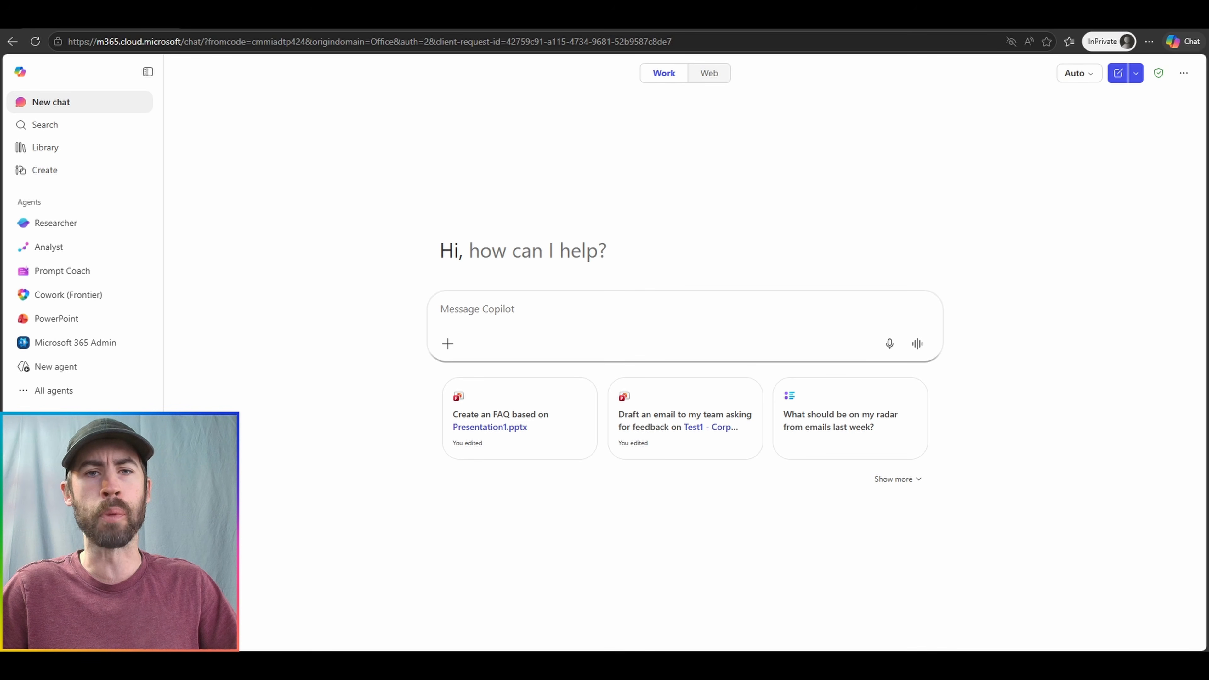
Start the PowerPoint agent from the sidebar to request a QBR presentation.
left_click(56, 319)
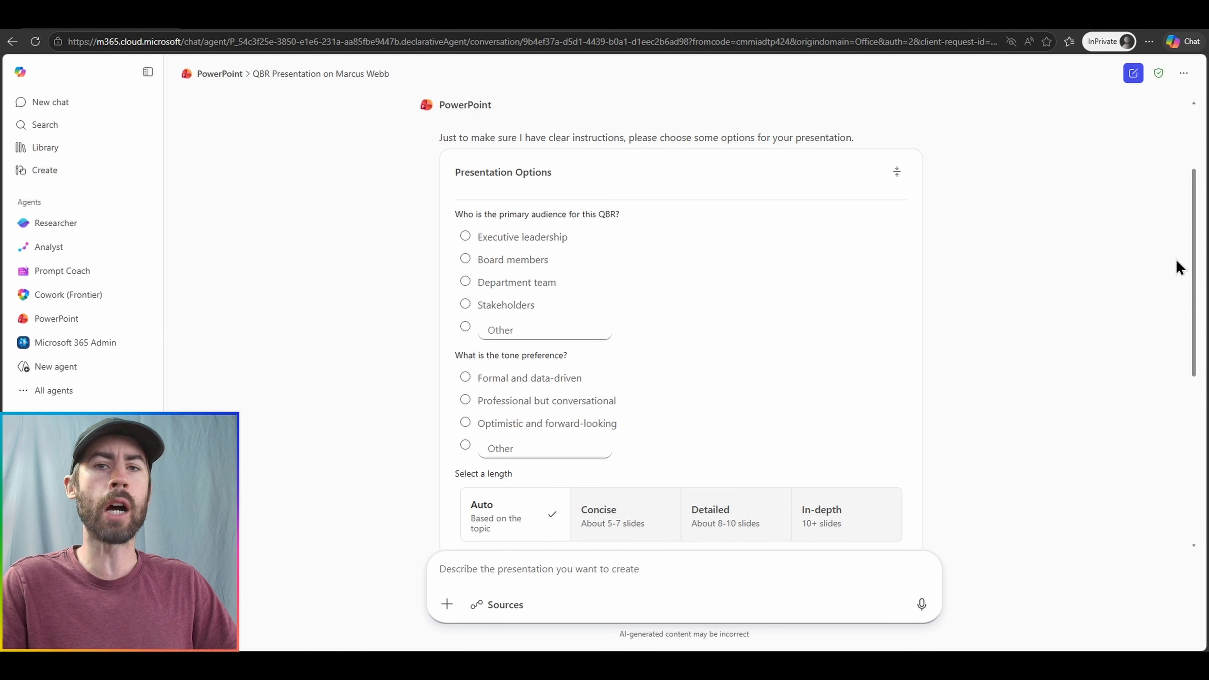
Set the audience to executive leadership, the tone to optimistic and forward-looking, and the length to in-depth (10+ slides).
left_click(553, 238)
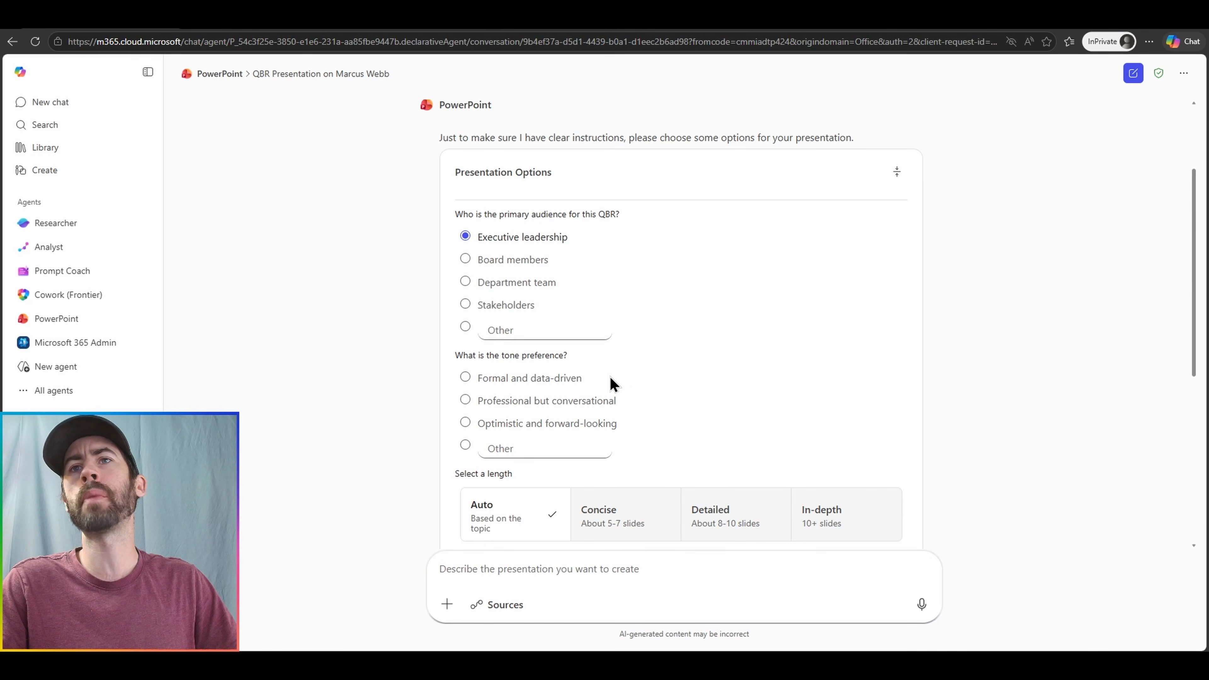
left_click(601, 428)
scroll(754, 431, "down", 4)
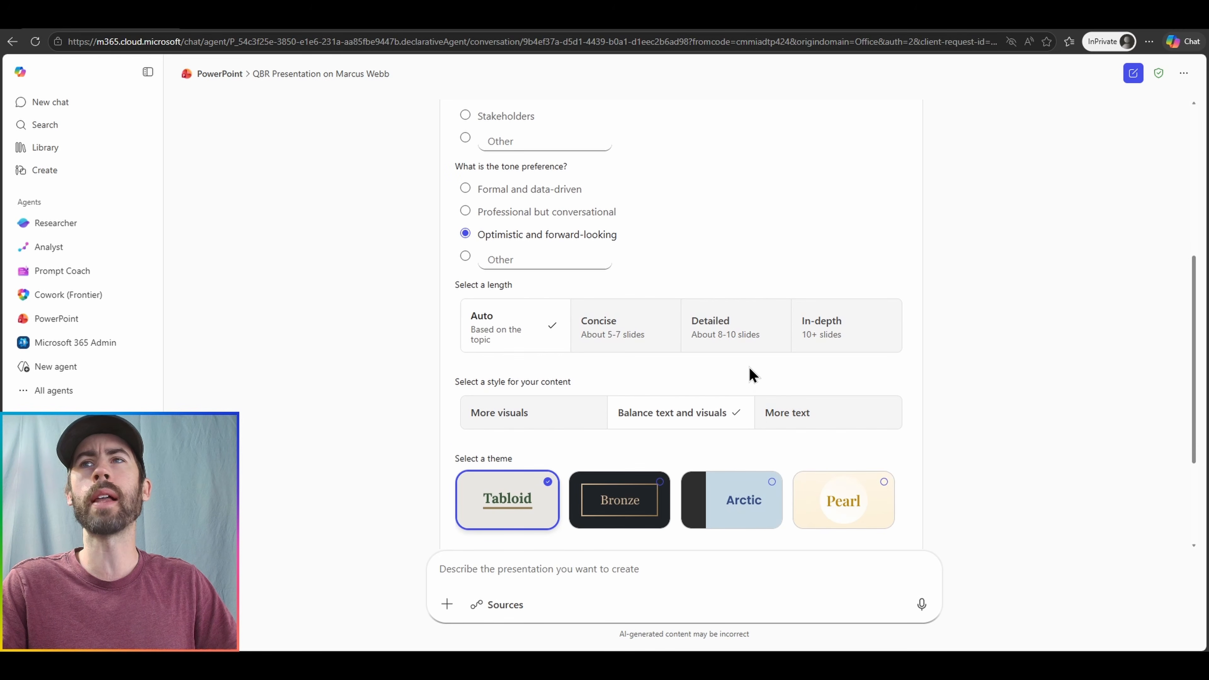
left_click(826, 336)
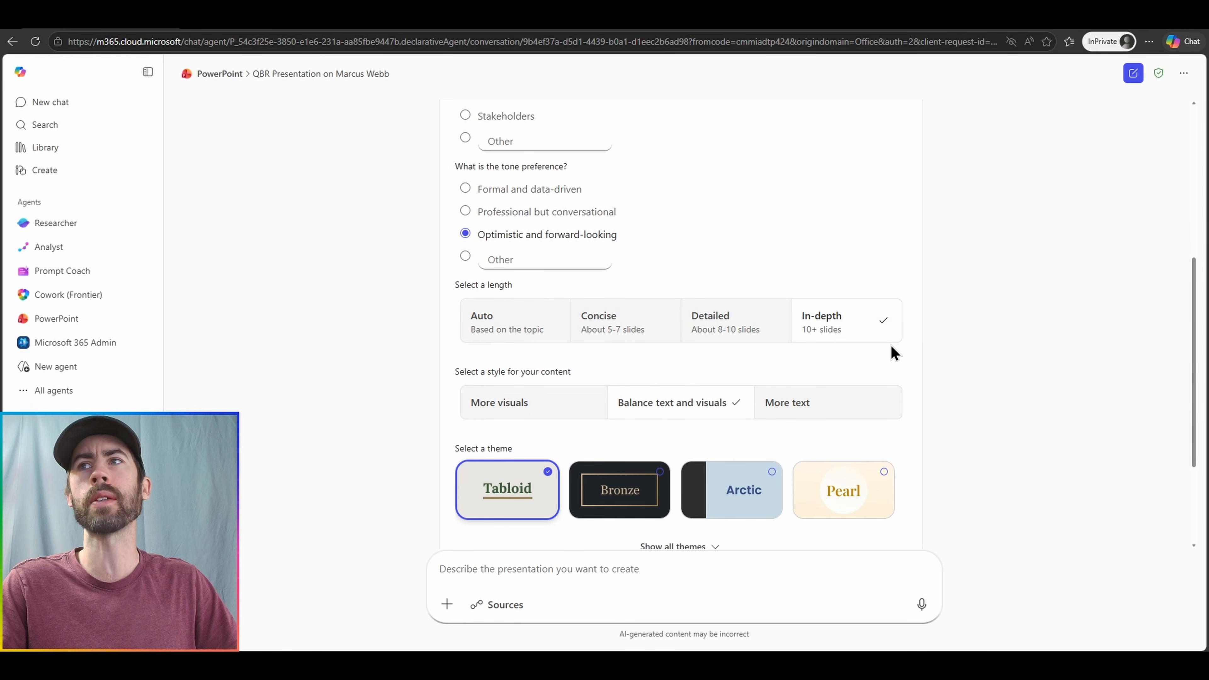
scroll(822, 353, "down", 3)
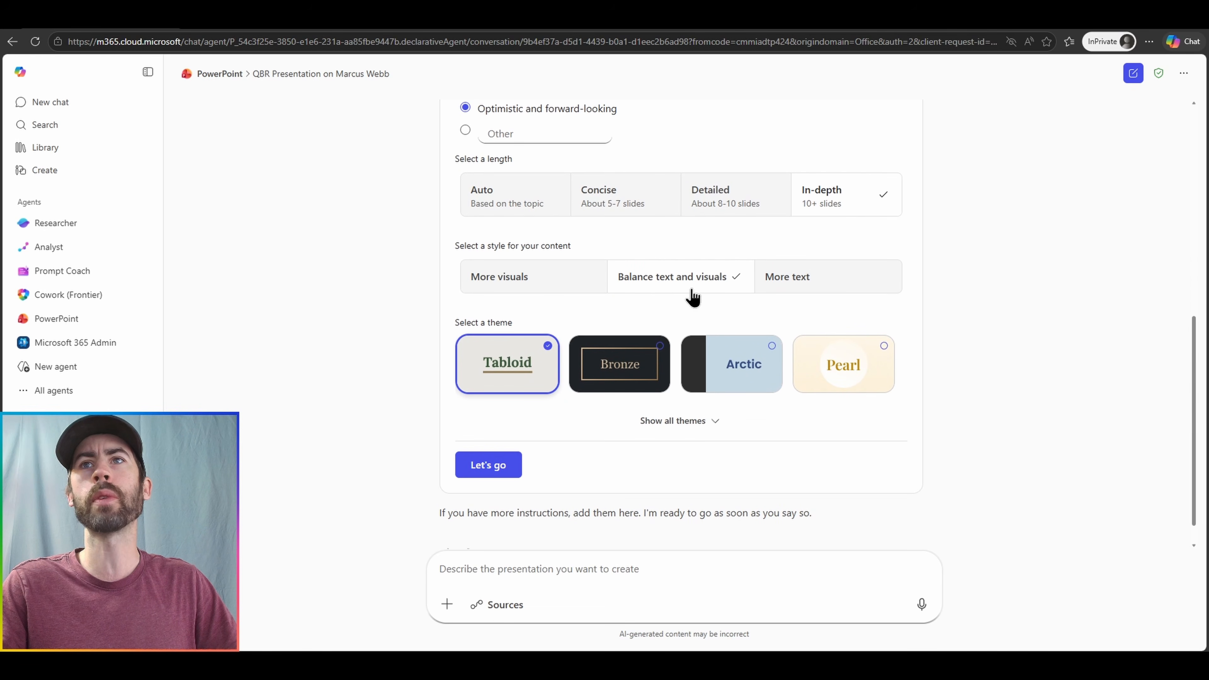
Pick the Ember theme from the full theme list and start generating the deck.
left_click(706, 422)
scroll(785, 428, "down", 5)
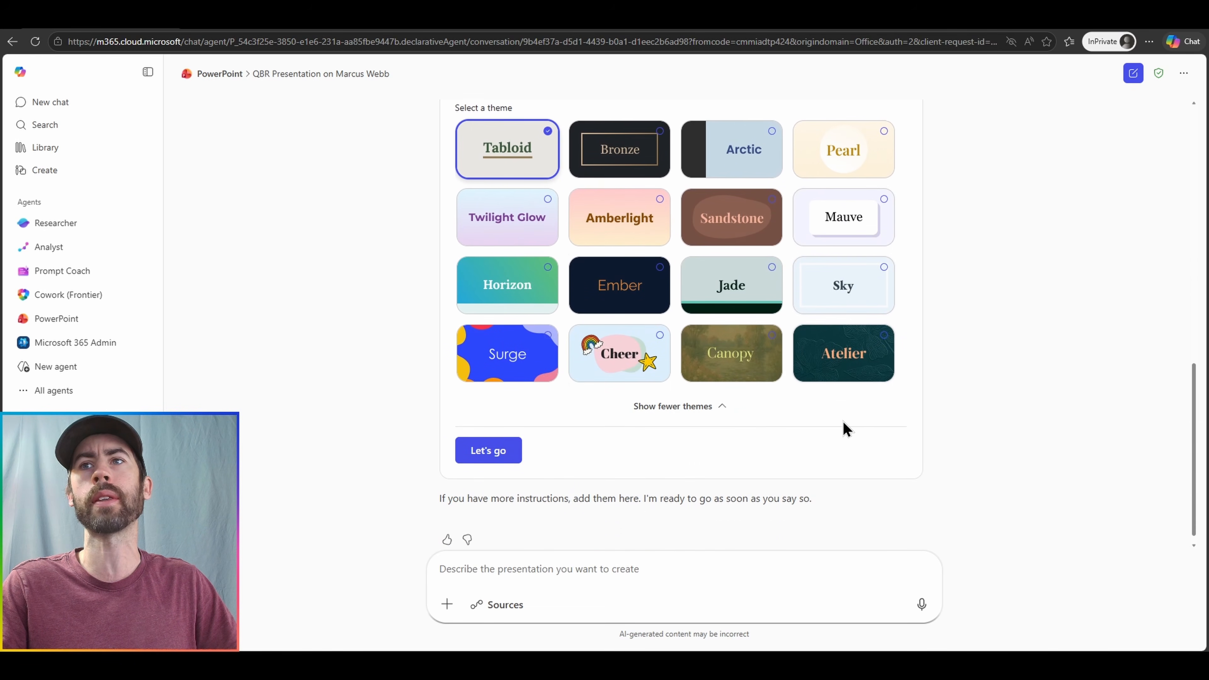
scroll(851, 419, "up", 1)
left_click(634, 331)
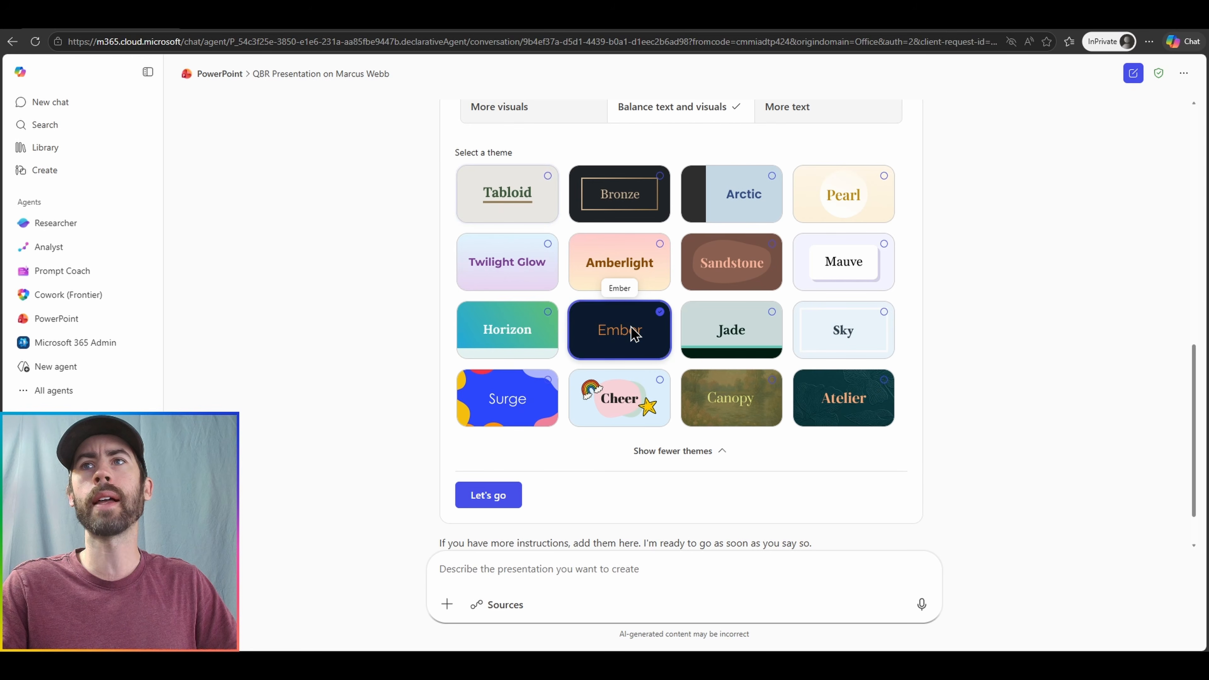
left_click(490, 494)
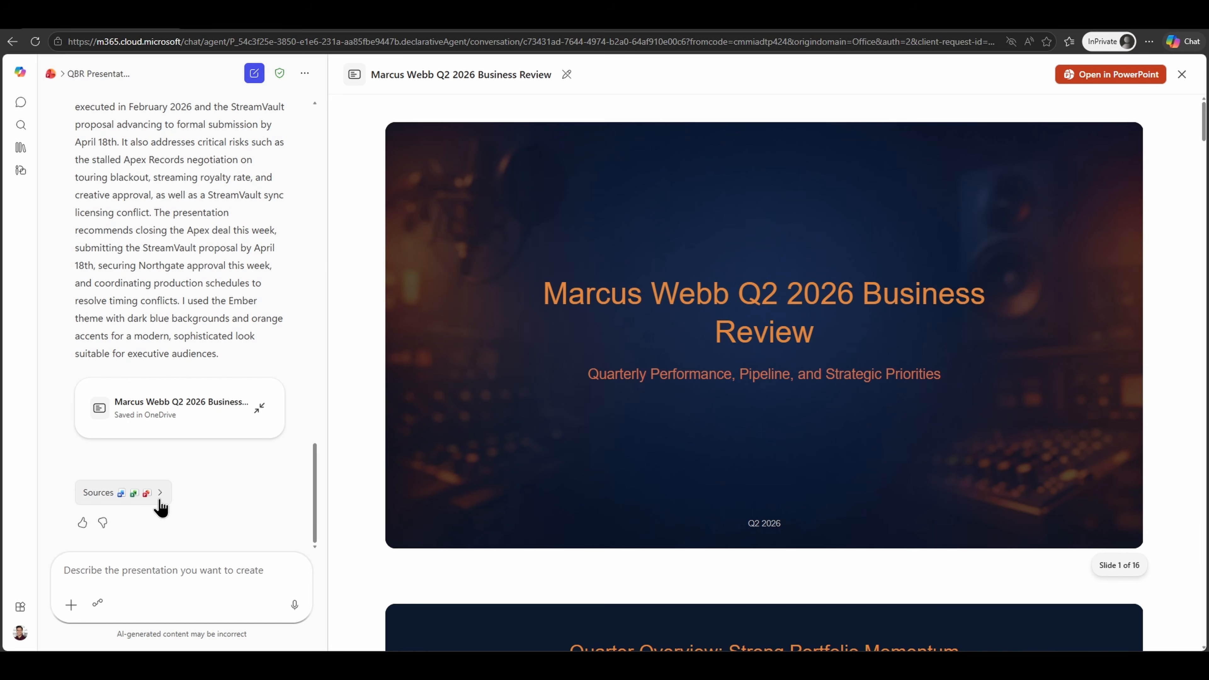
Review the list of files cited as sources for the deck, then close it.
left_click(160, 493)
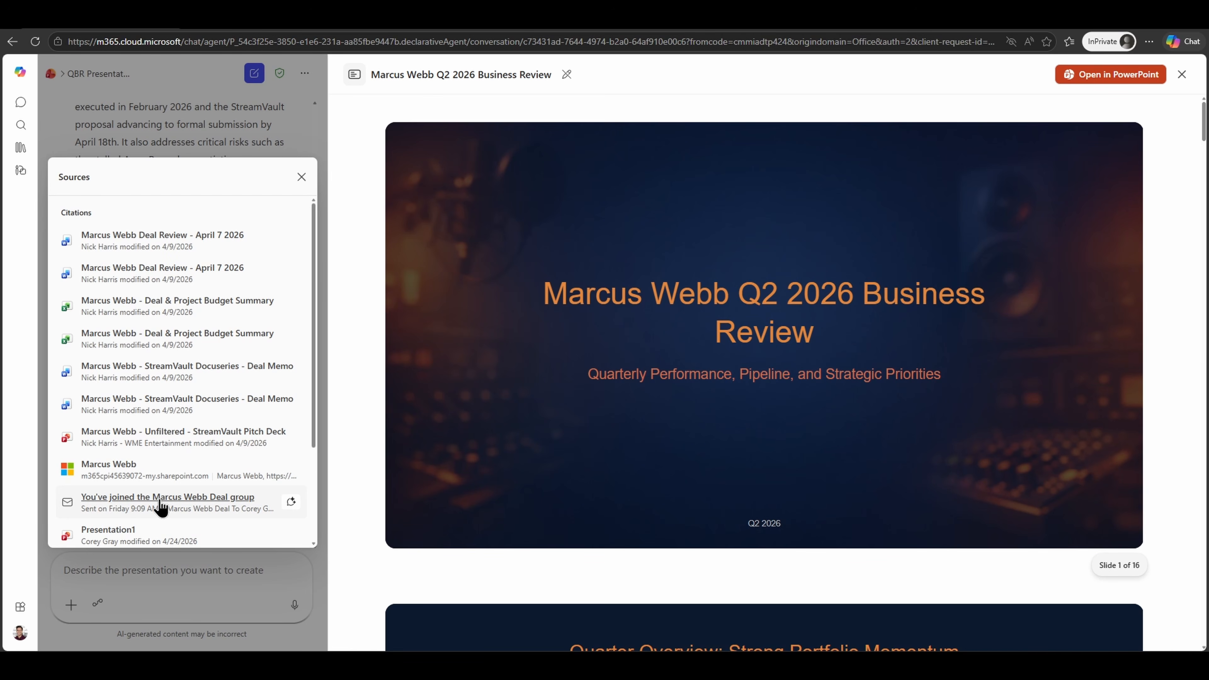
left_click(160, 500)
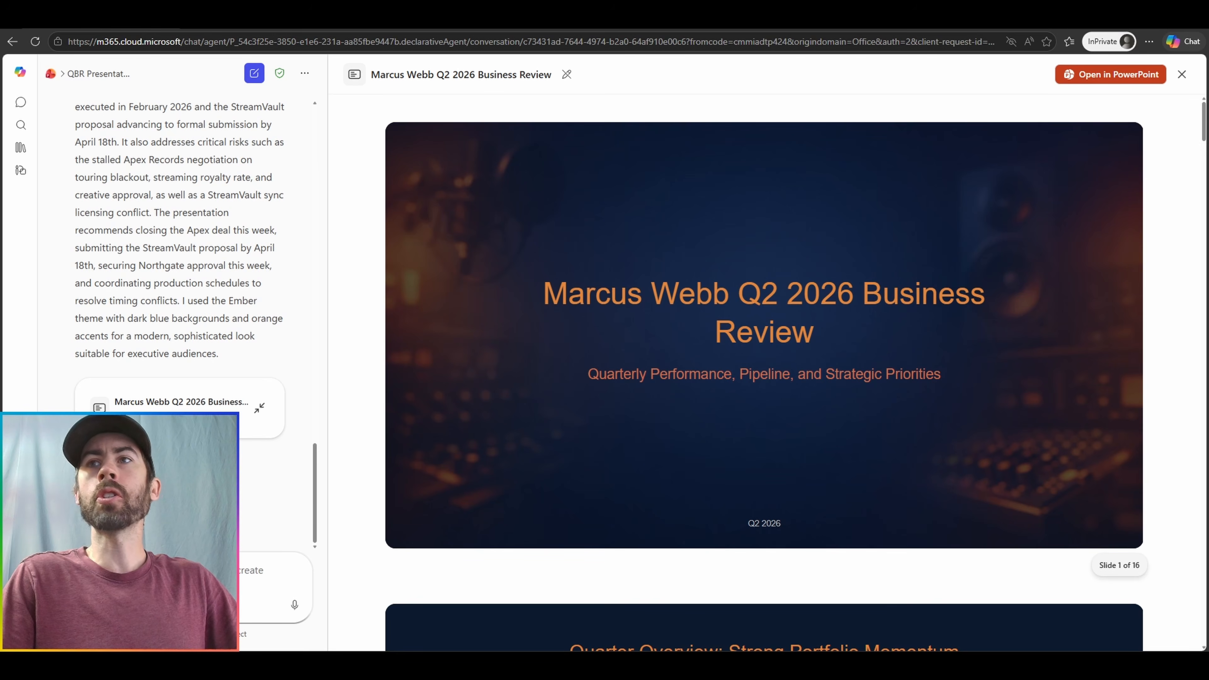
Scroll through all 16 generated slides in the preview pane to review the deck.
scroll(764, 371, "down", 5)
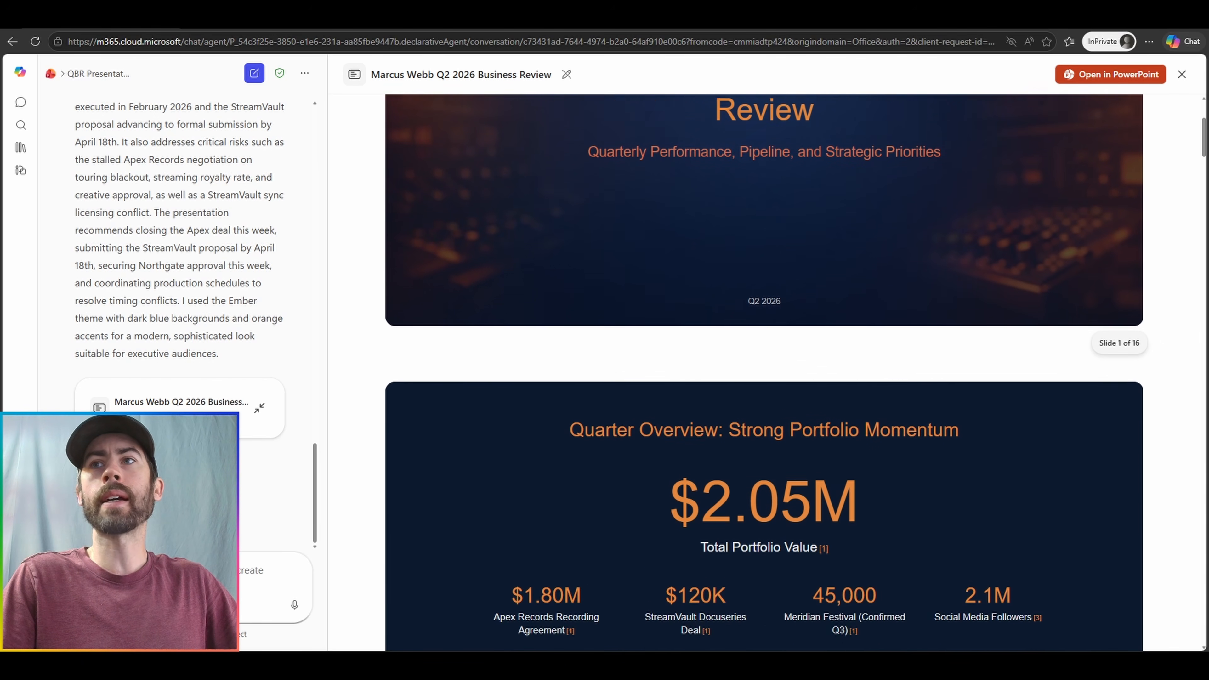
scroll(764, 372, "down", 5)
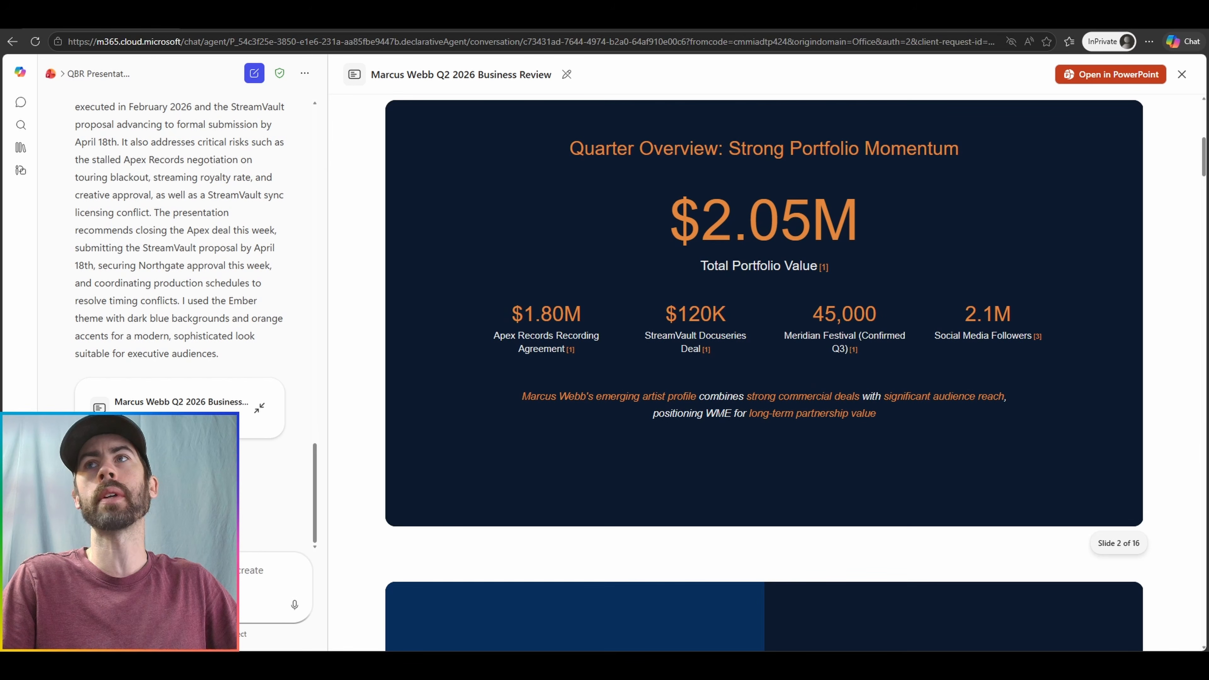
scroll(764, 371, "down", 3)
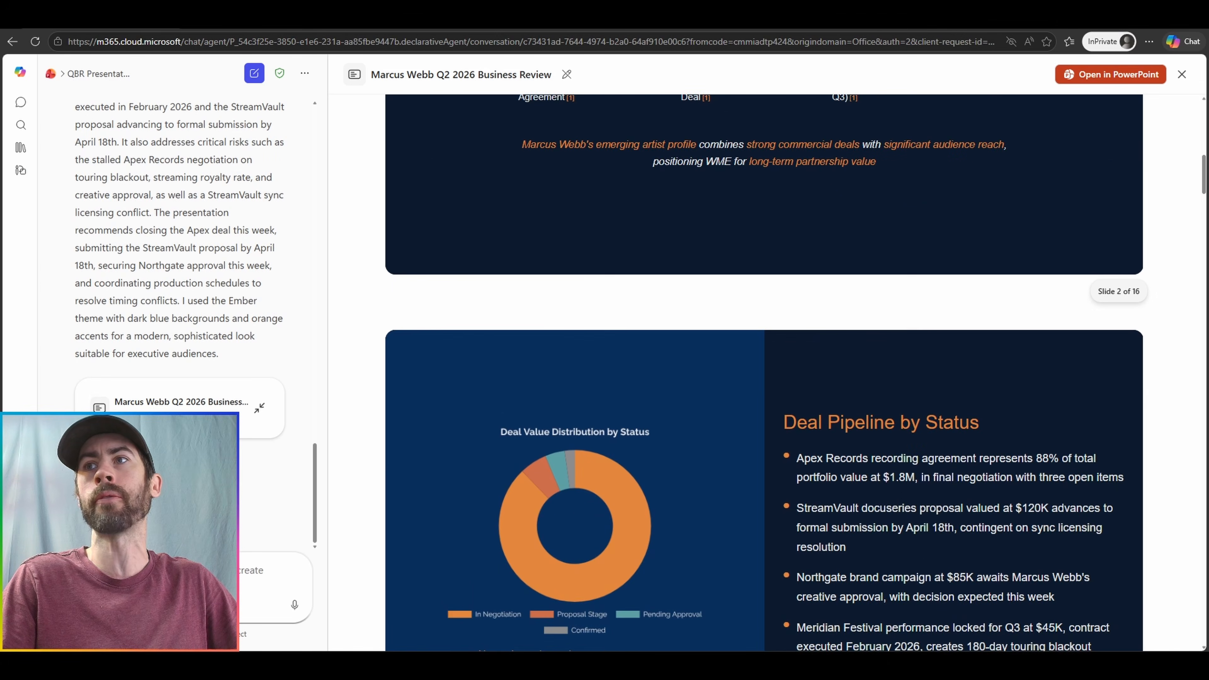
scroll(764, 372, "down", 5)
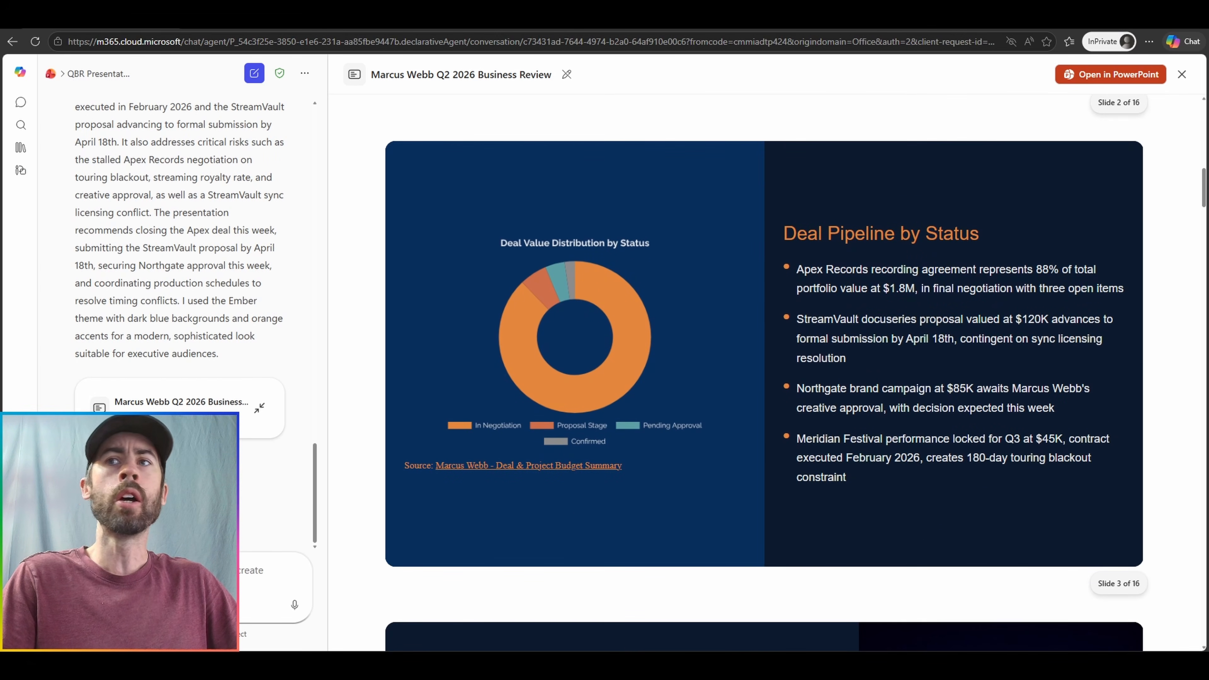
scroll(764, 372, "down", 7)
scroll(764, 372, "down", 2)
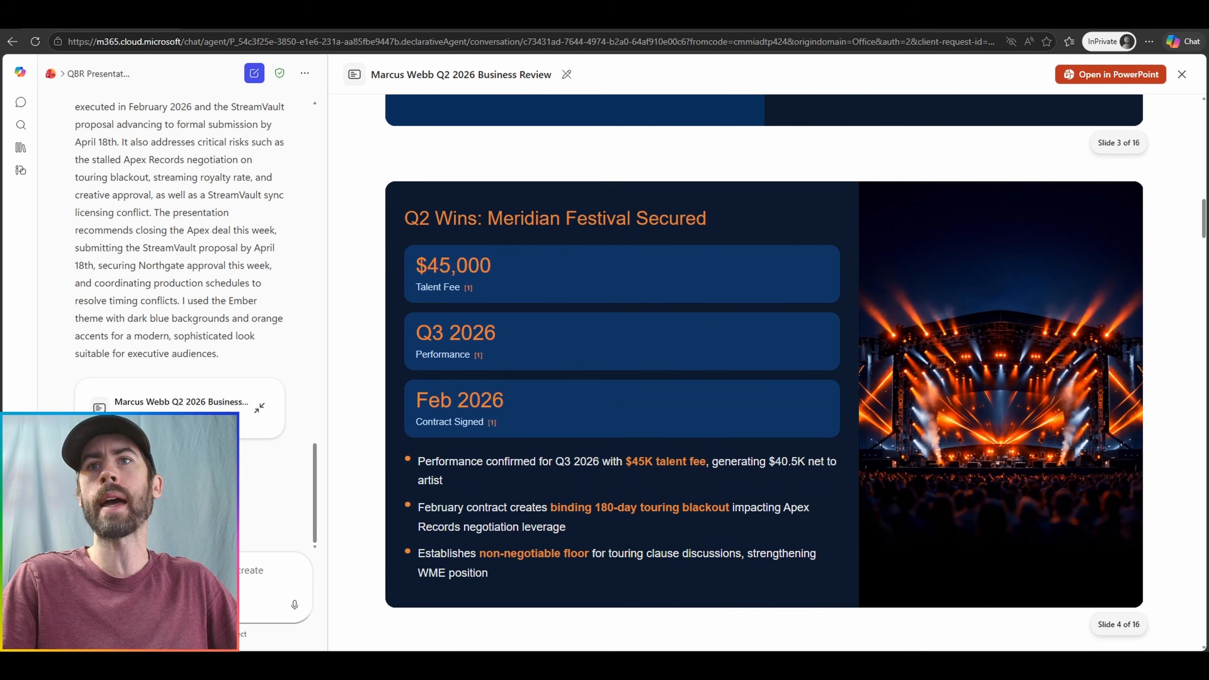
scroll(764, 372, "down", 10)
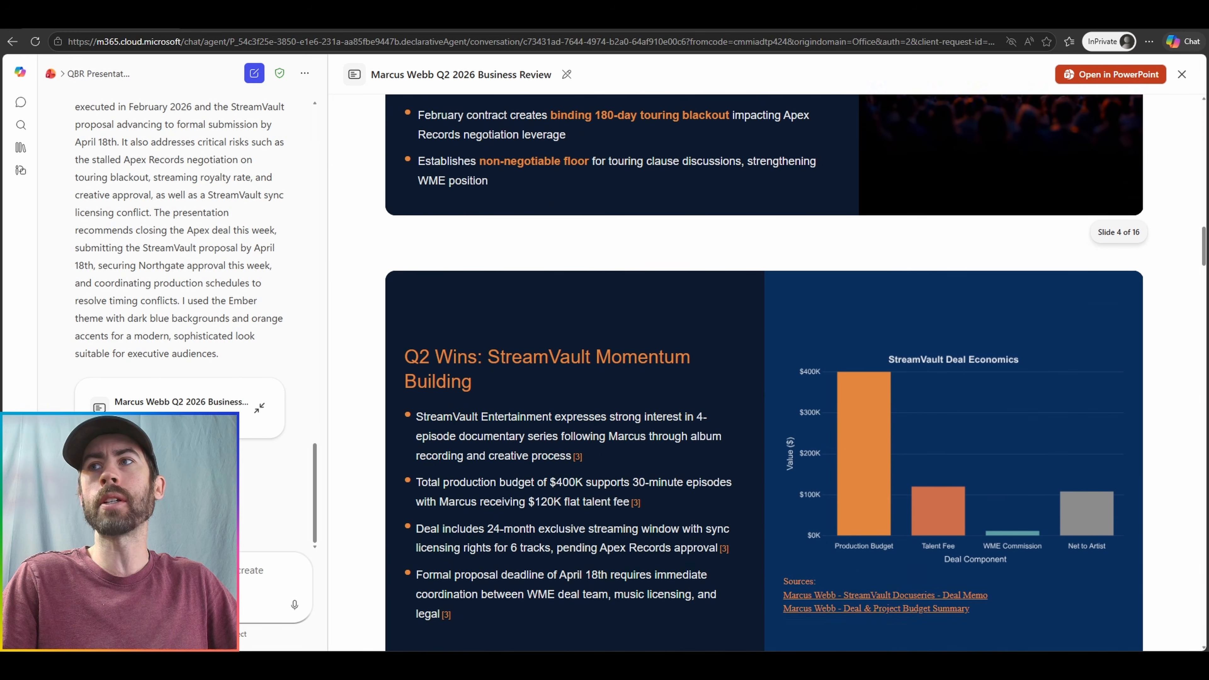
scroll(764, 372, "down", 9)
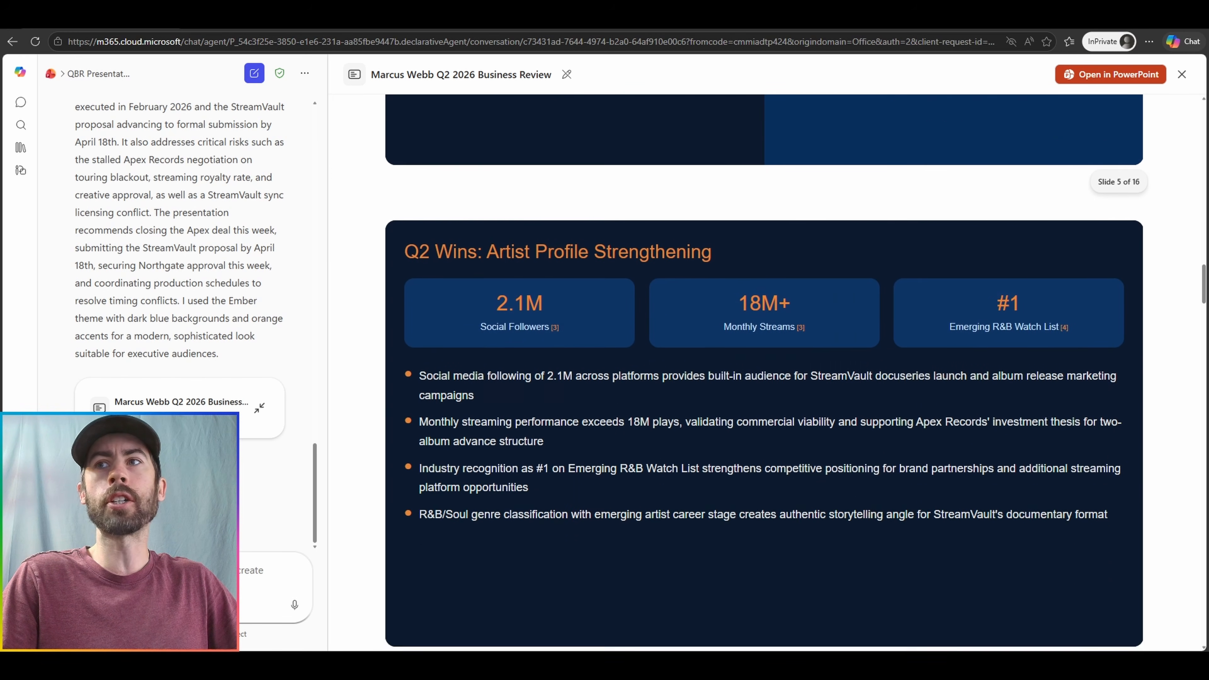
scroll(764, 371, "down", 9)
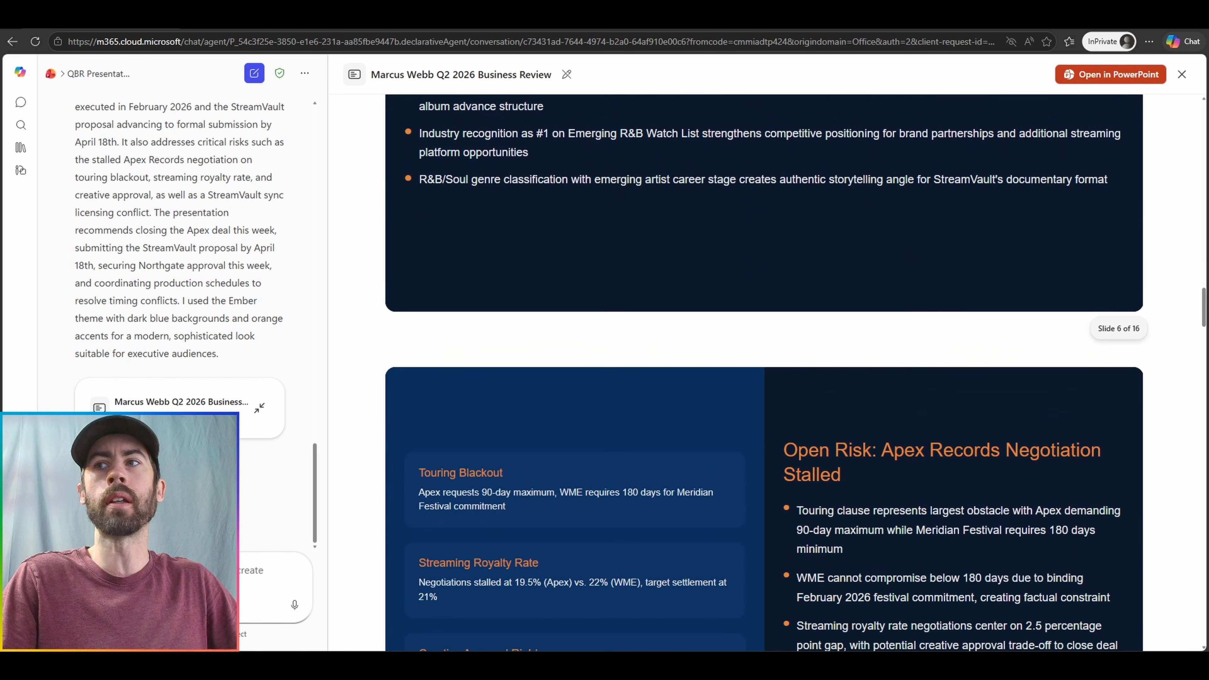
scroll(764, 371, "down", 2)
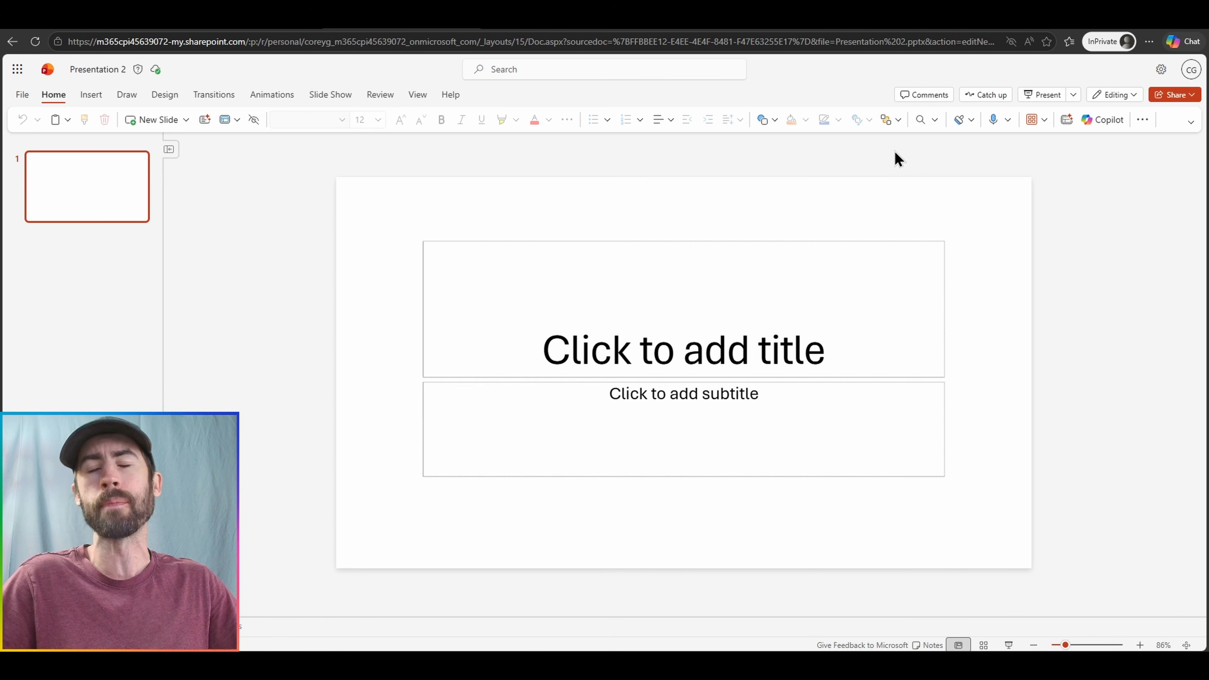
Open Copilot from the Home ribbon and view its Allow editing and Chat only modes.
left_click(1095, 127)
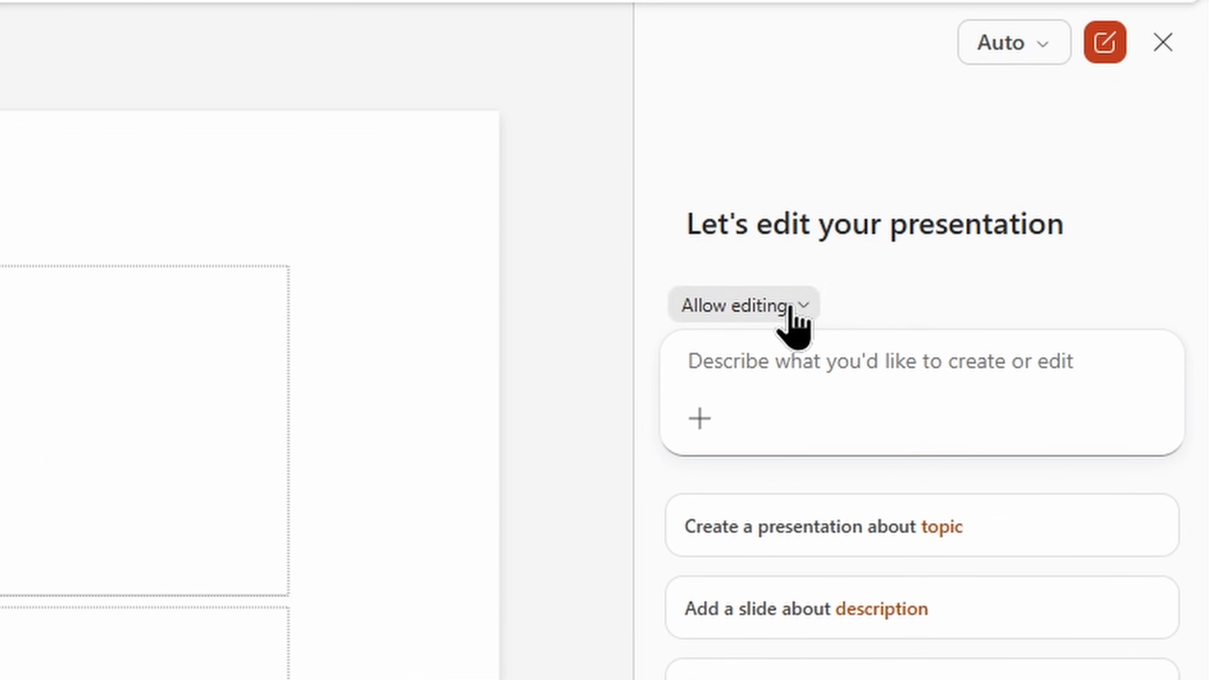
left_click(1029, 258)
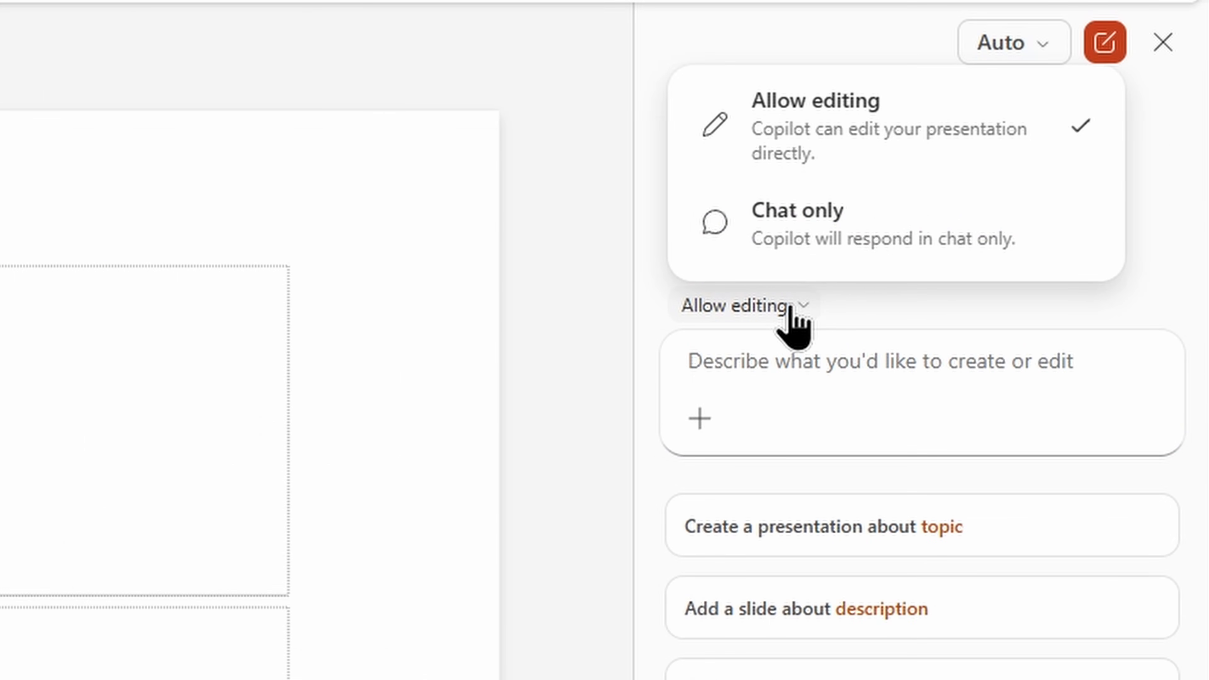
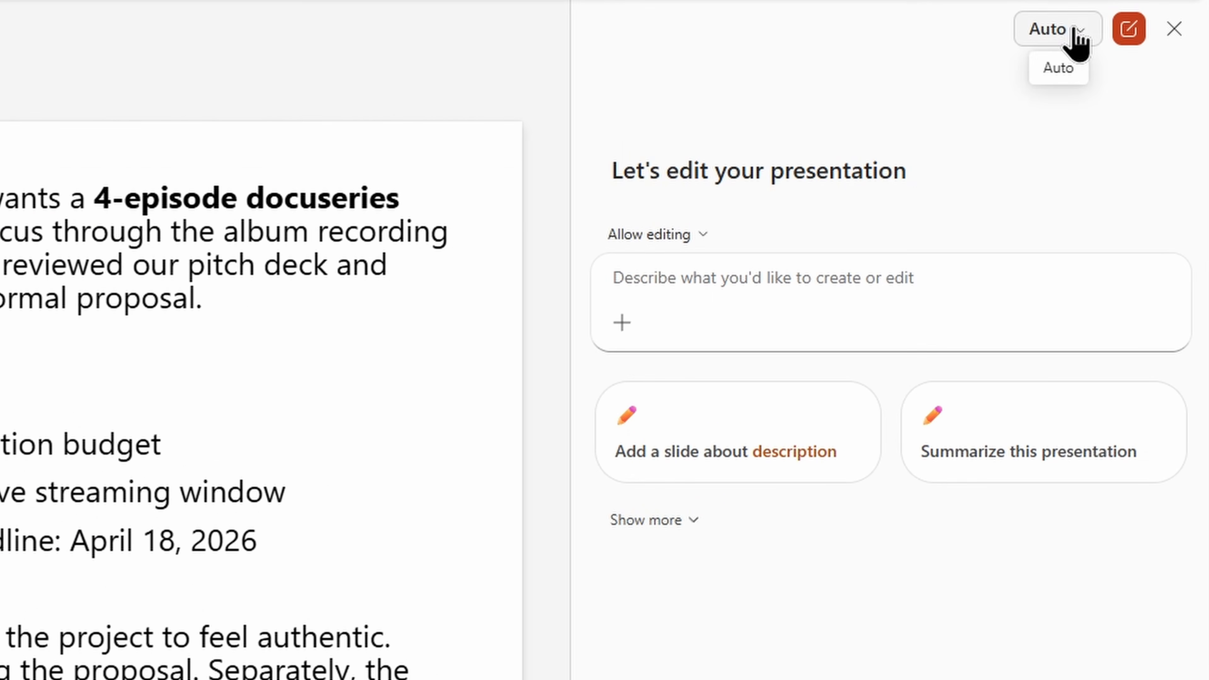
Switch Copilot's image model from Auto to GPT-Image-2.
left_click(1068, 29)
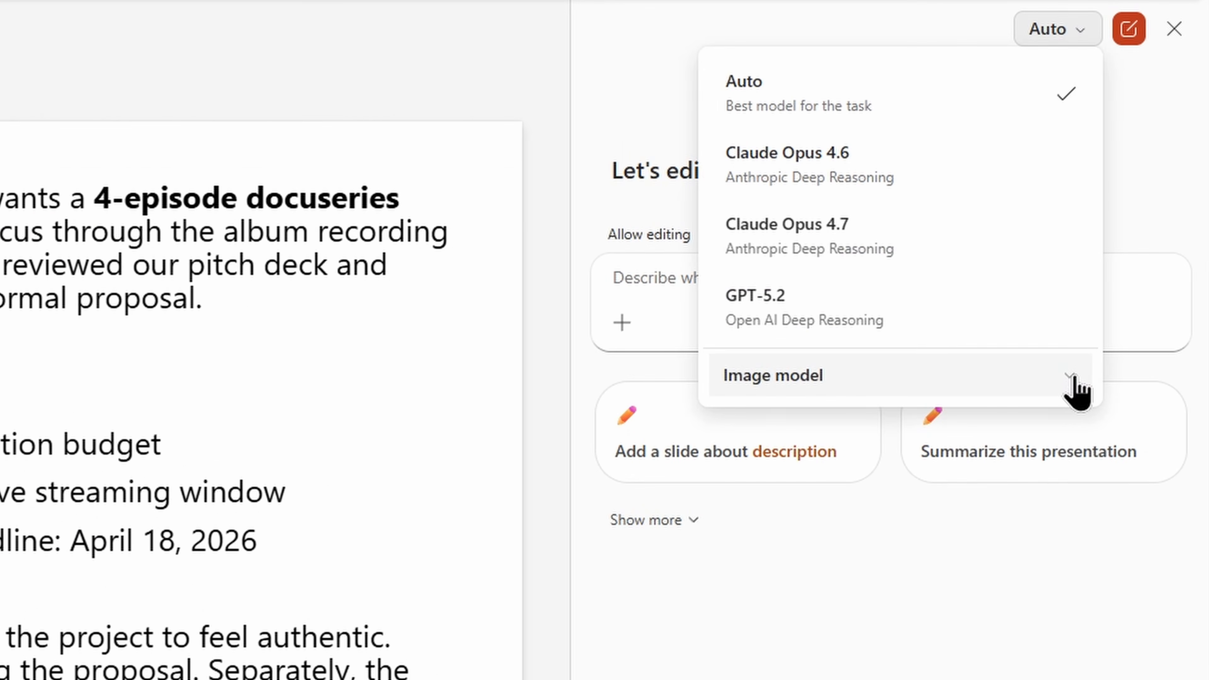
left_click(1076, 383)
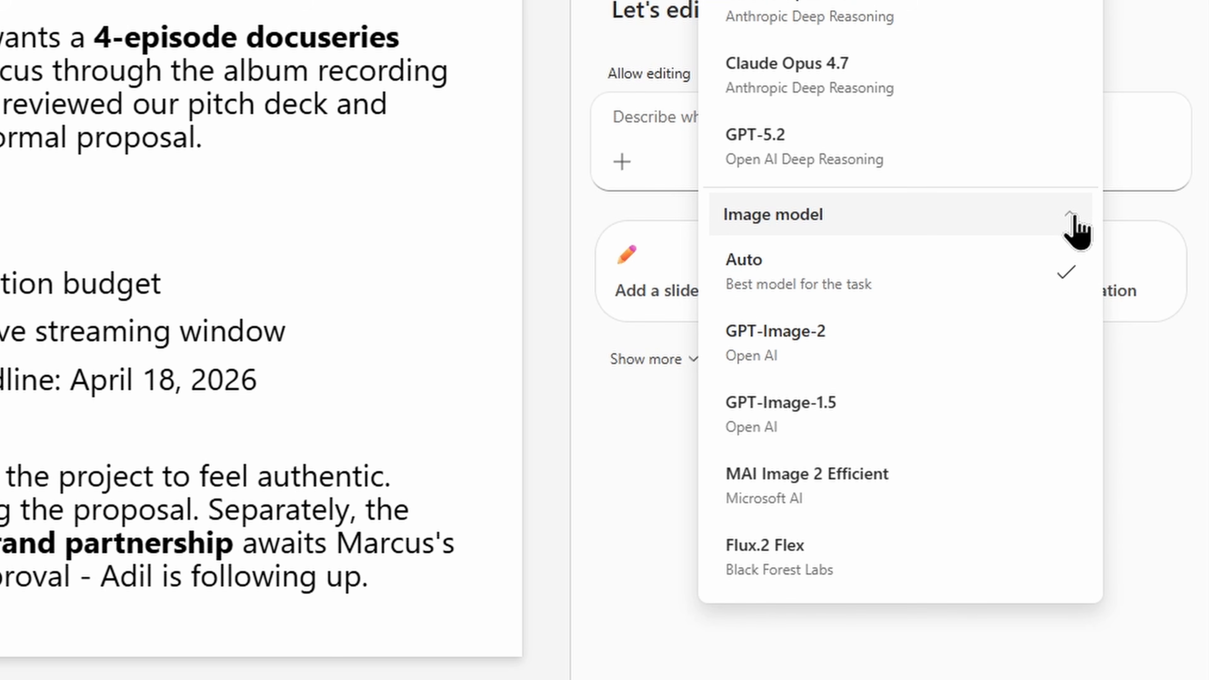
left_click(1060, 349)
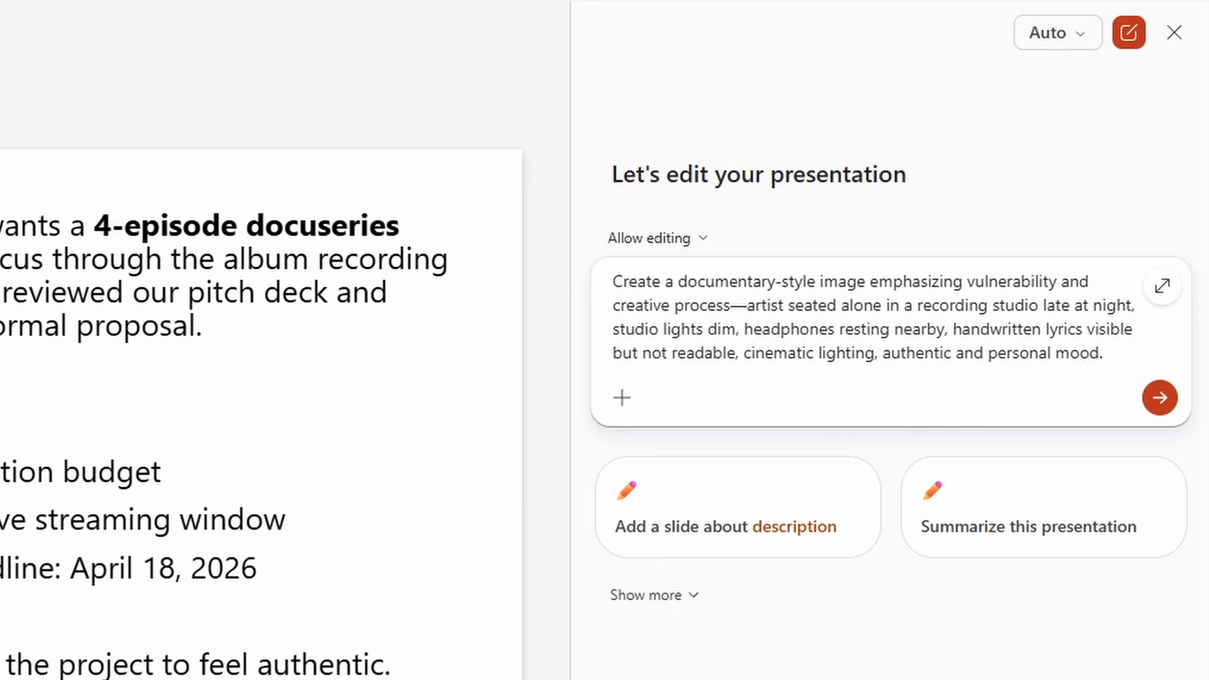
Send the studio image prompt and place the result as a full-slide background, keeping all text.
key("Return")
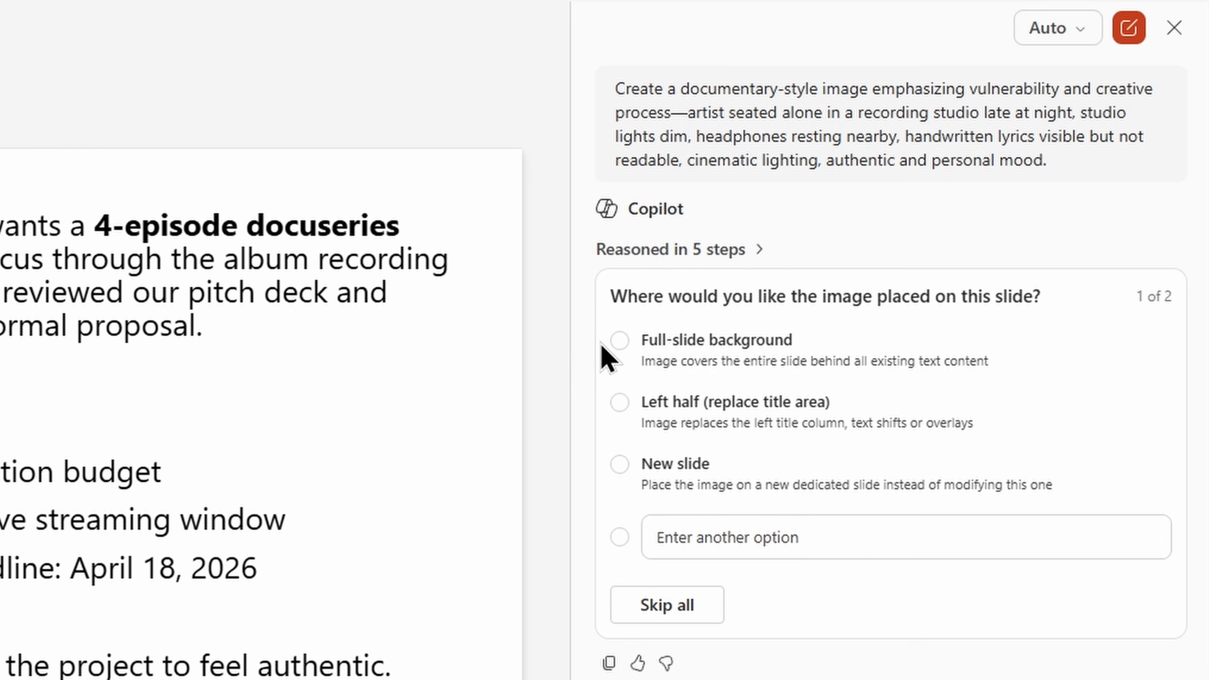
left_click(619, 340)
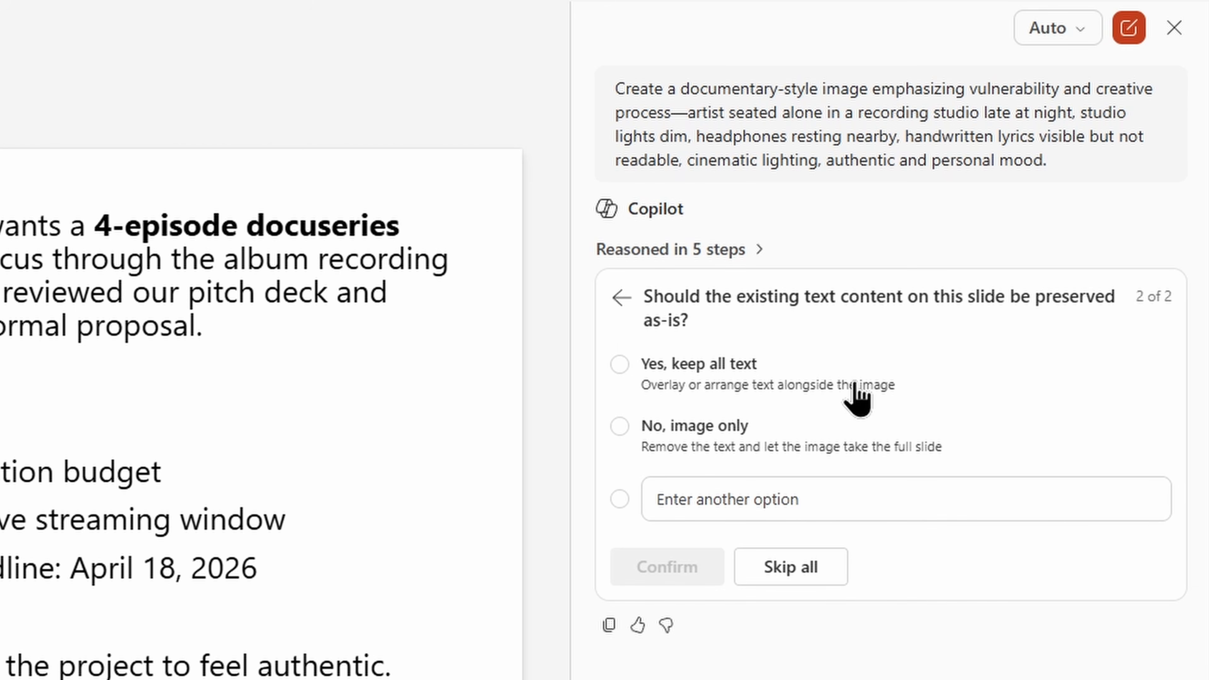
left_click(850, 393)
left_click(668, 569)
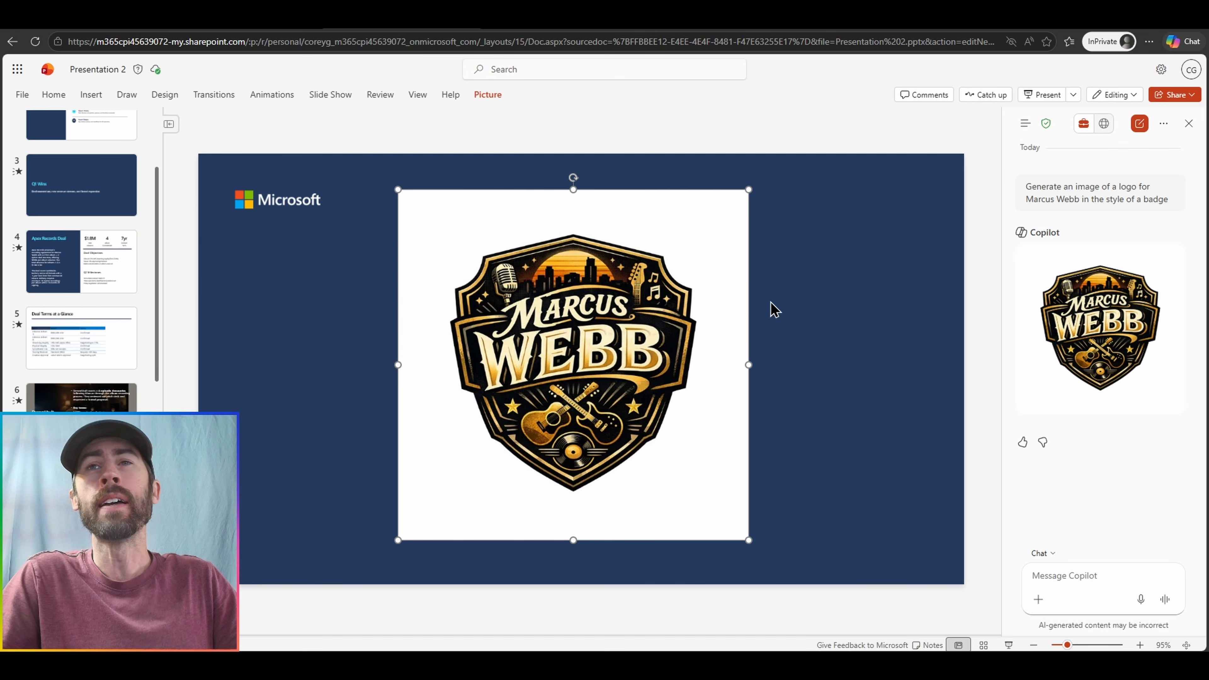
Start Remove Background on the badge logo from the Picture tab.
left_click(500, 96)
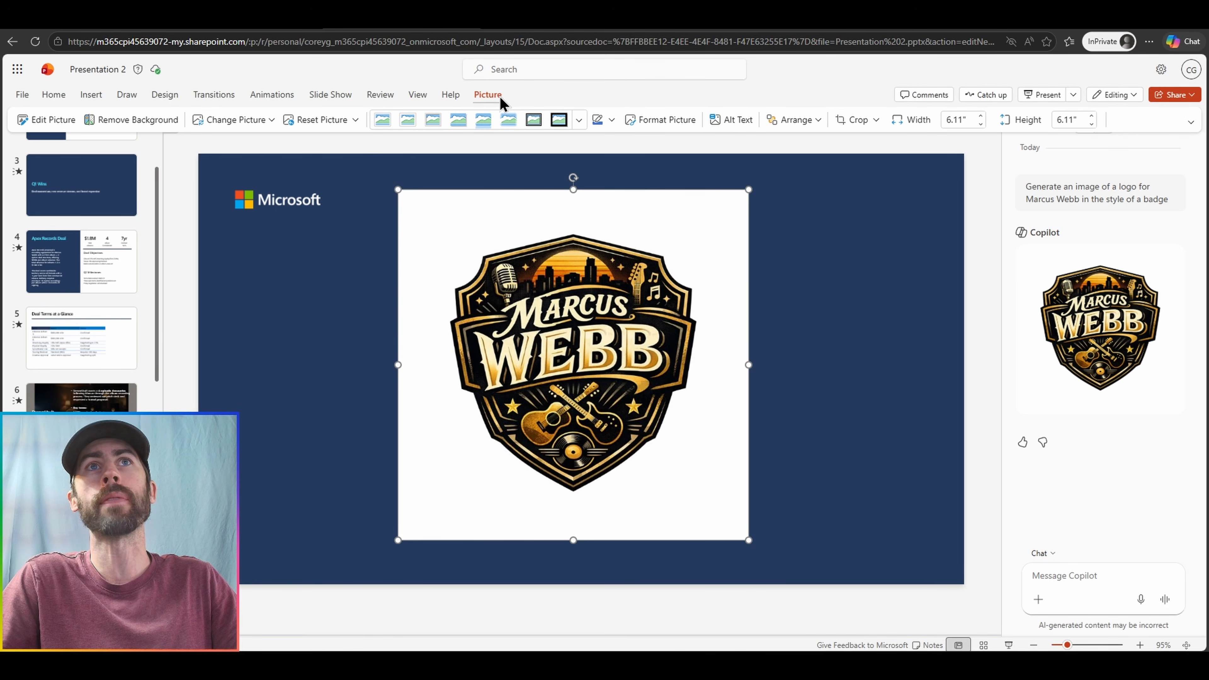
left_click(143, 127)
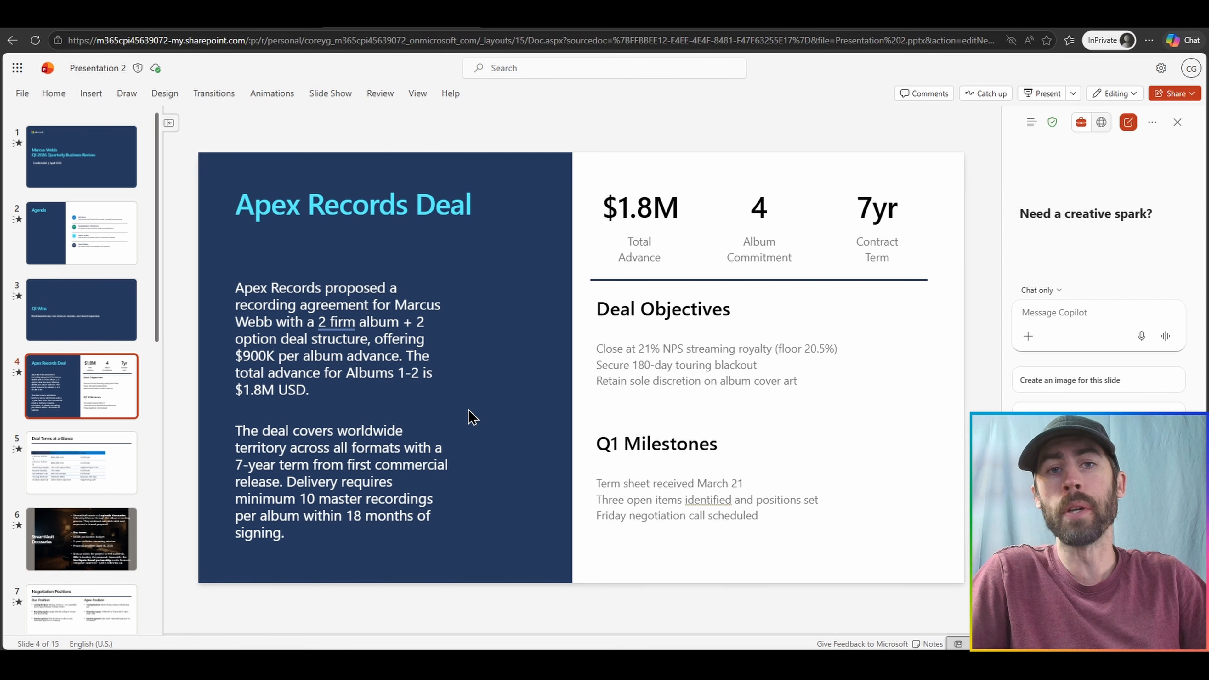
Have Copilot rewrite slide 4's three Deal Objectives firmer, with a walk-away below 20.5% royalty.
left_click(251, 356)
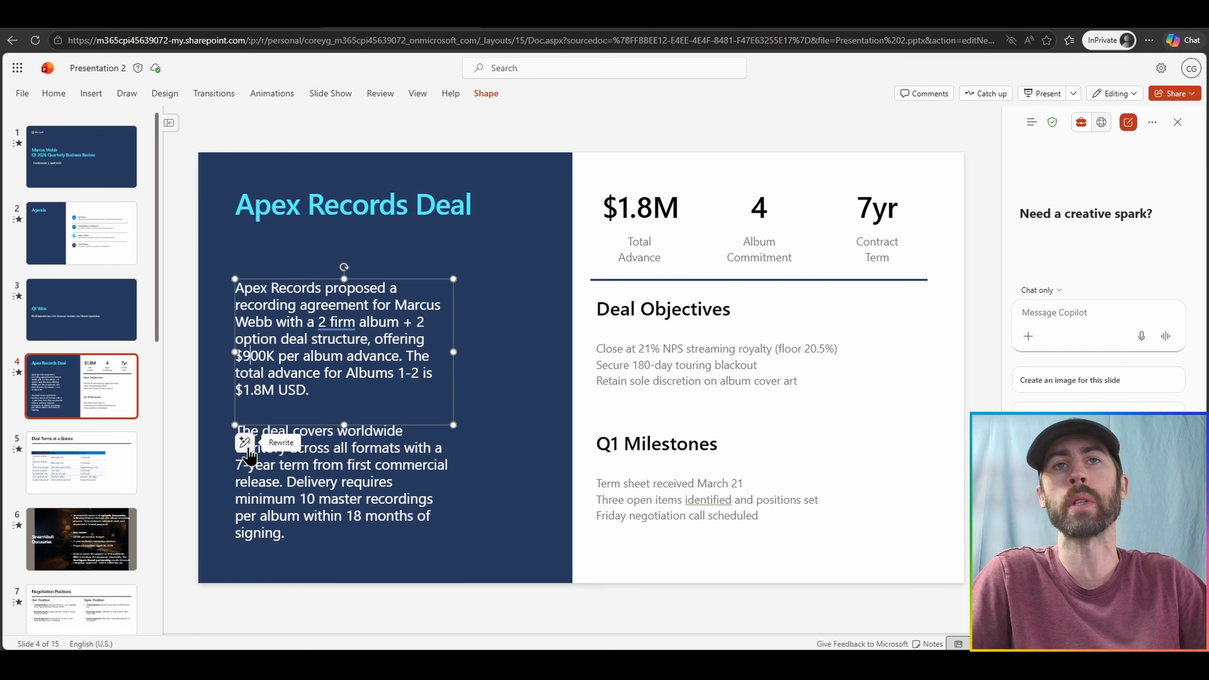
left_click(245, 442)
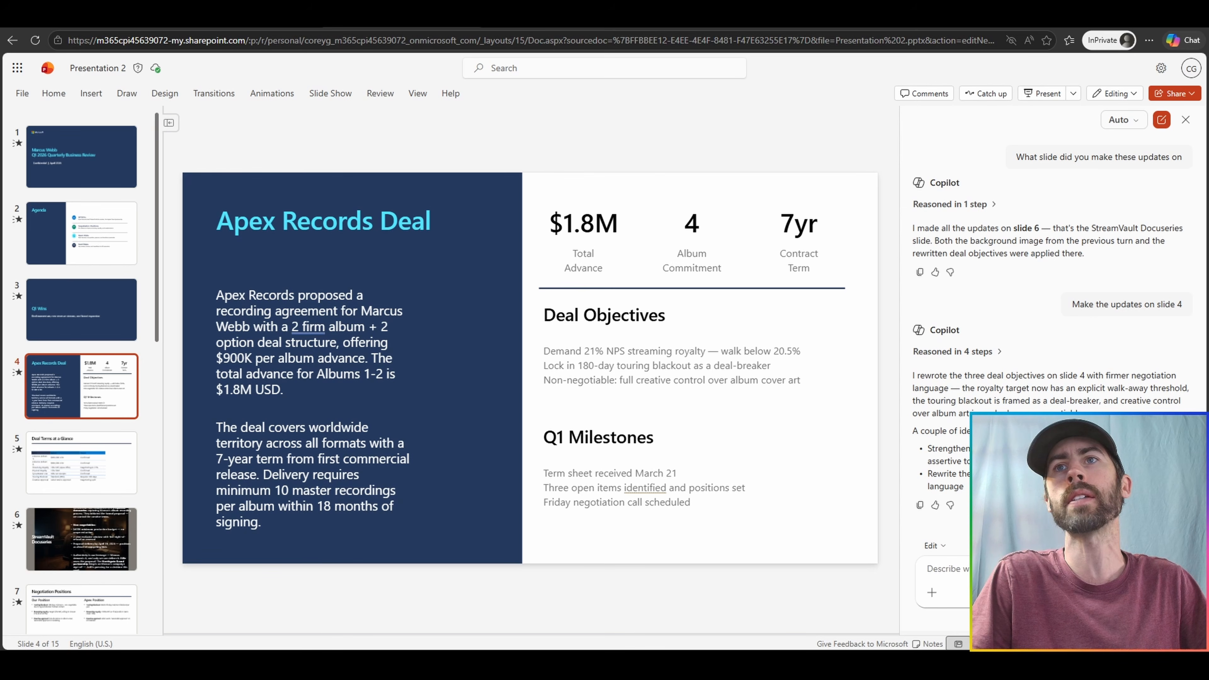
left_click(661, 381)
key("ctrl+a")
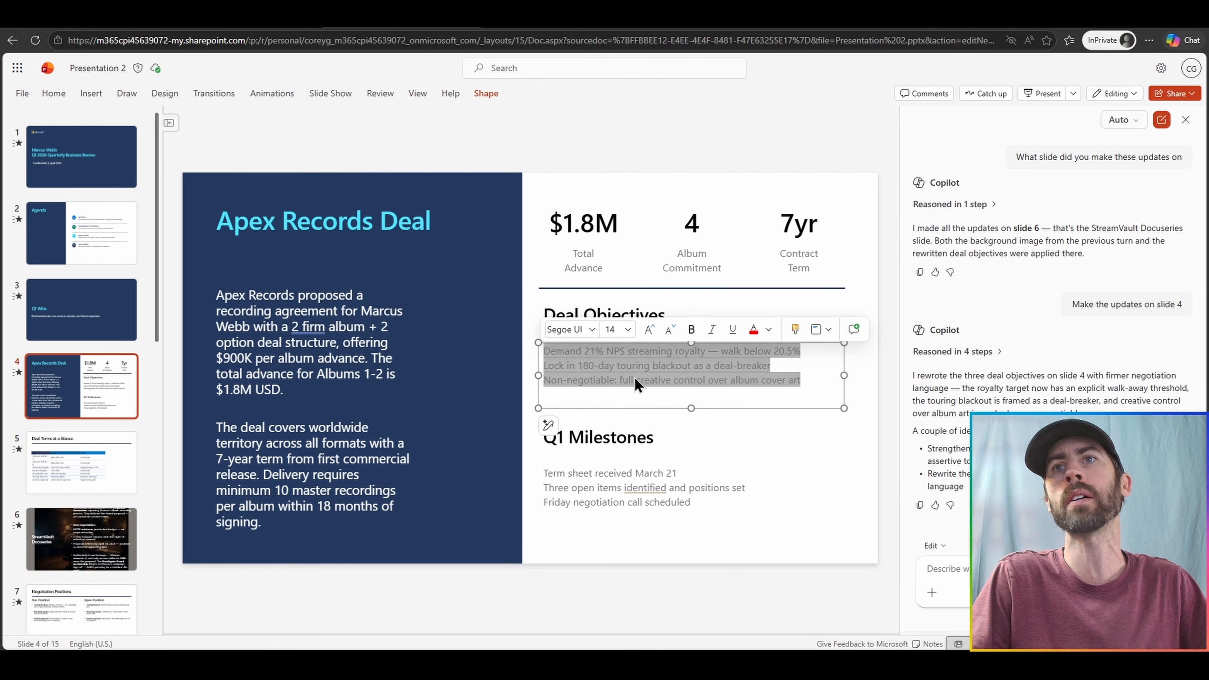
left_click(636, 384)
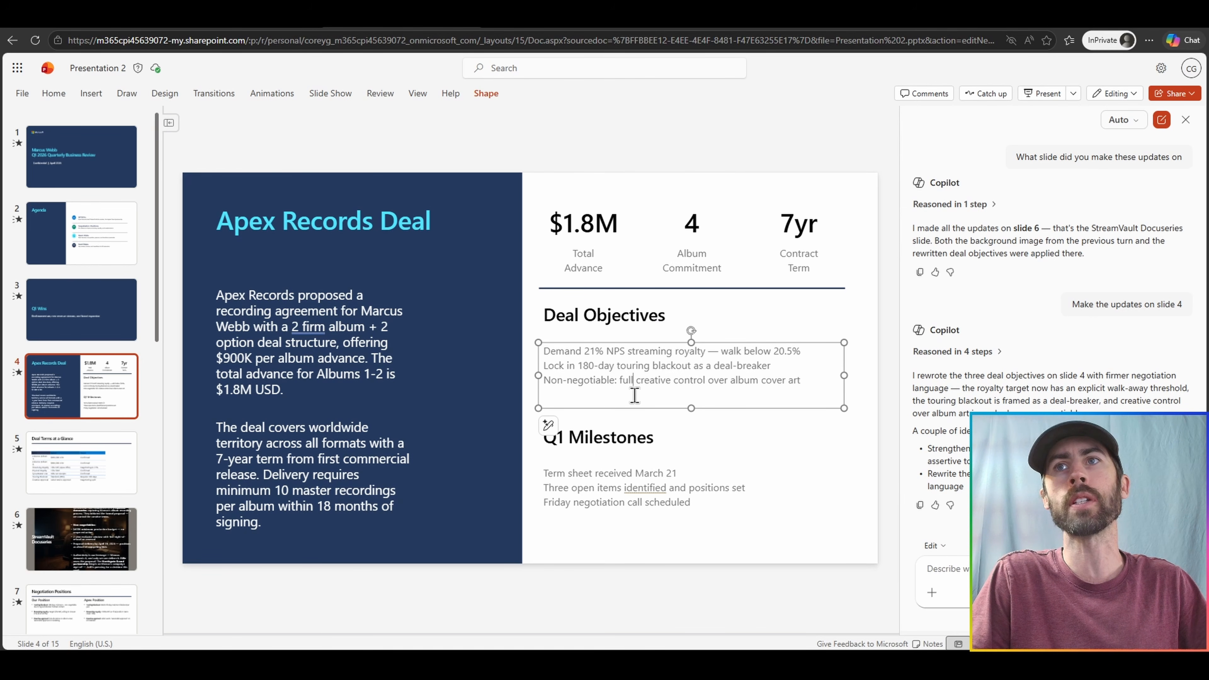